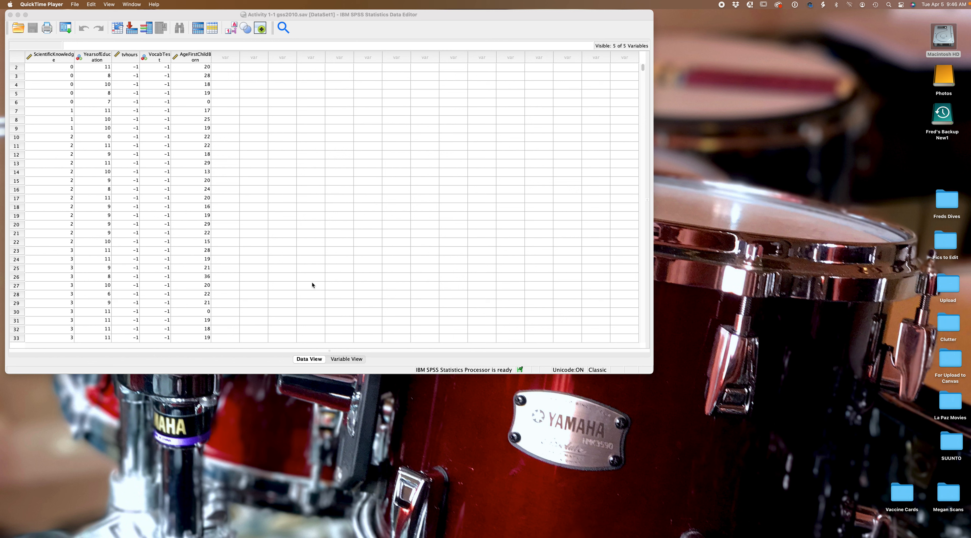
Step: Show the variable definitions of the dataset and widen the Name column so the full variable names fit
left_click(283, 18)
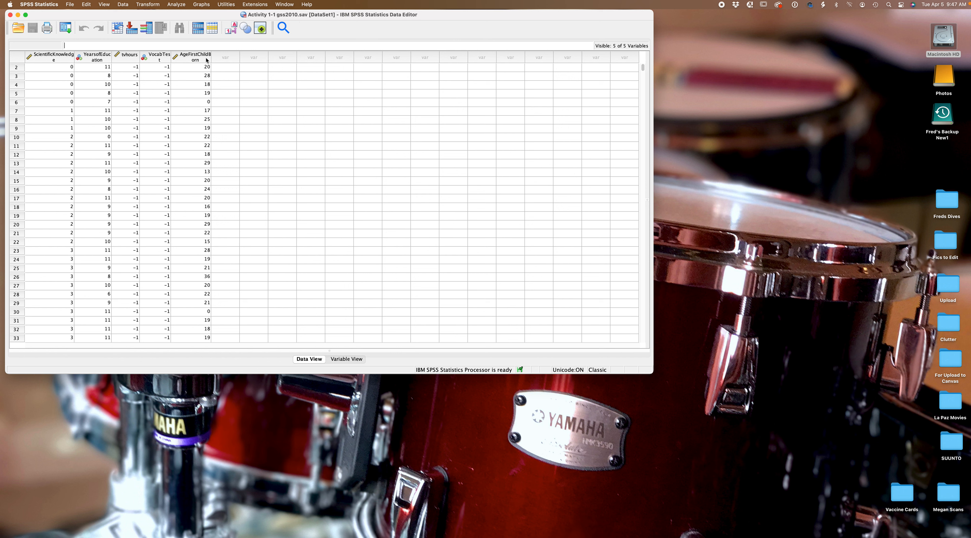
left_click(346, 359)
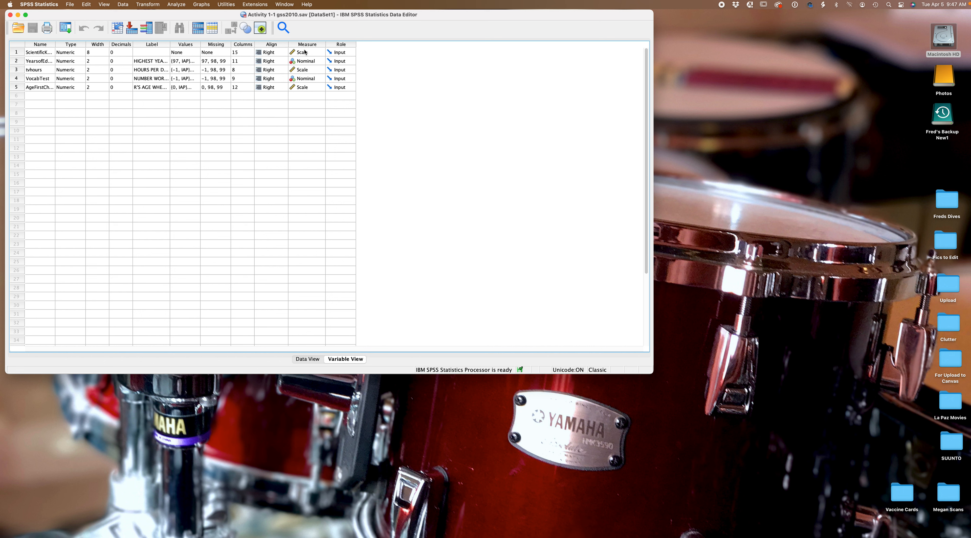
left_click_drag(55, 44, 76, 44)
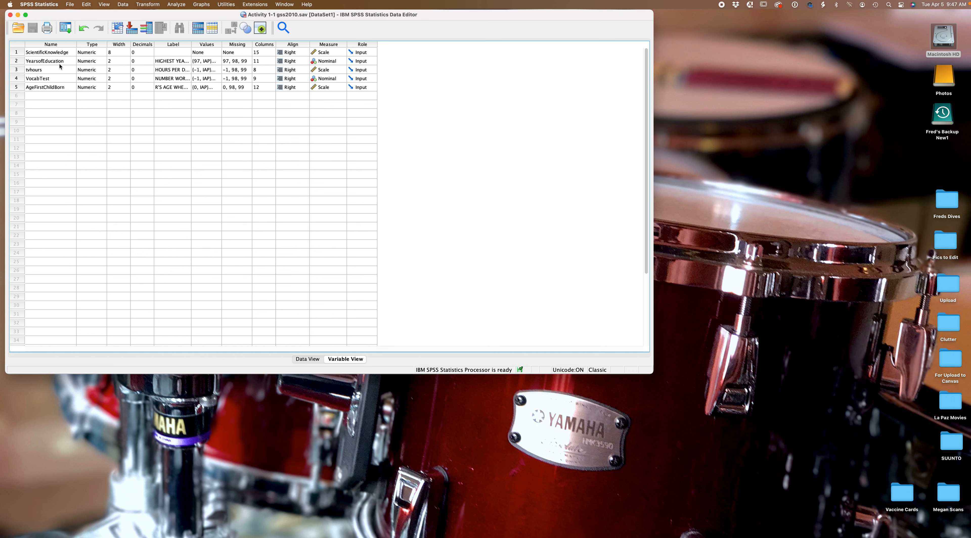
Step: Try to add a new variable named 1Year in the first empty row of the variable list
left_click(44, 95)
type("1")
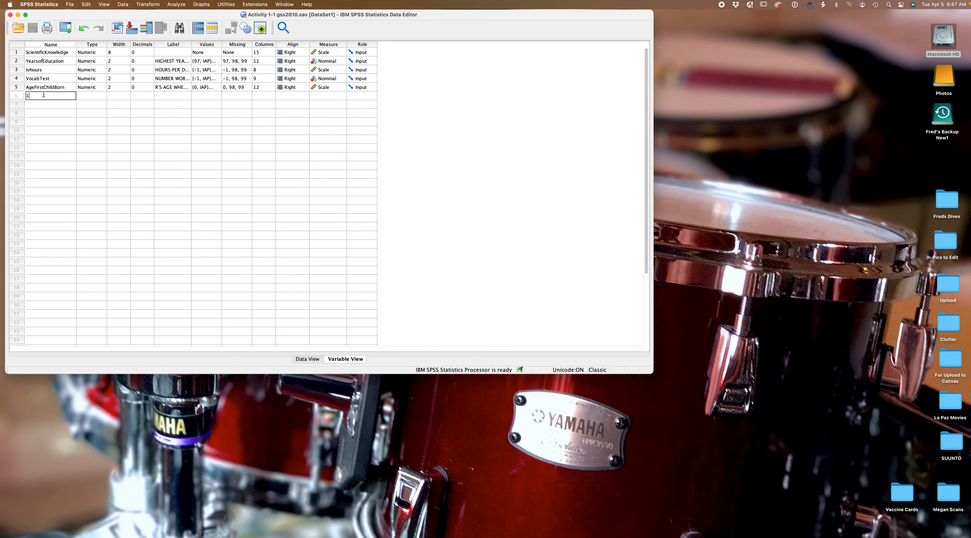
type("Year")
key("Return")
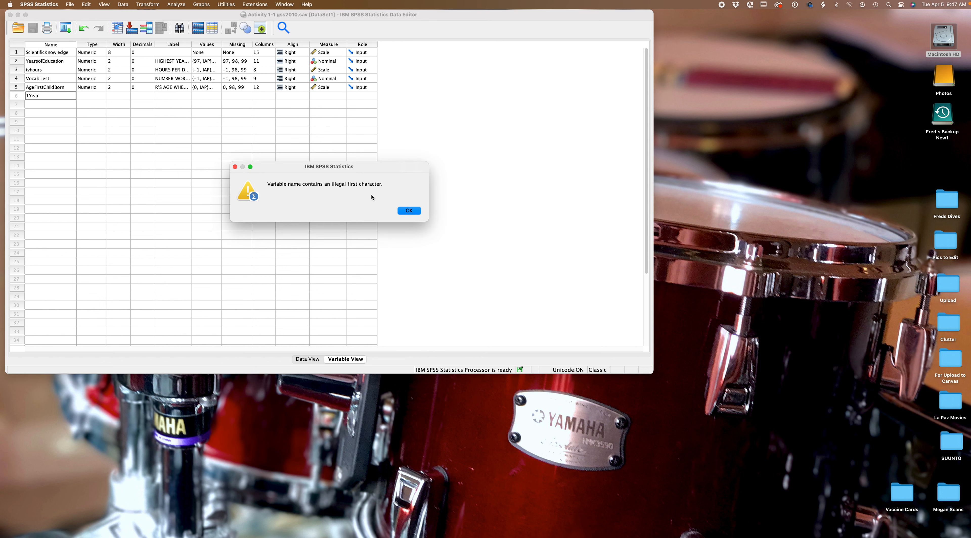
left_click(407, 211)
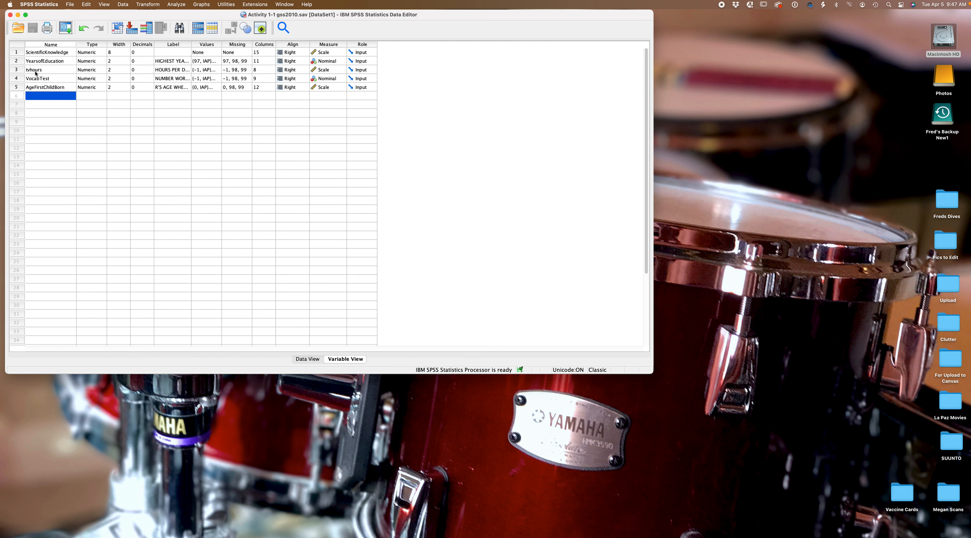
Step: Return to the data and run a Frequencies analysis of ScientificKnowledge with a frequency table and a bar chart
left_click(307, 359)
left_click(176, 5)
mouse_move(200, 40)
left_click(281, 40)
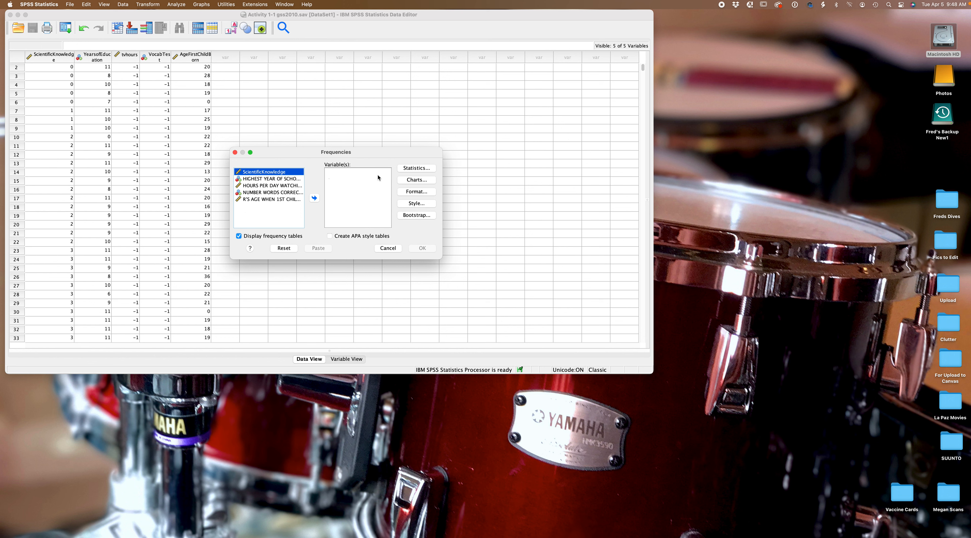
left_click(314, 198)
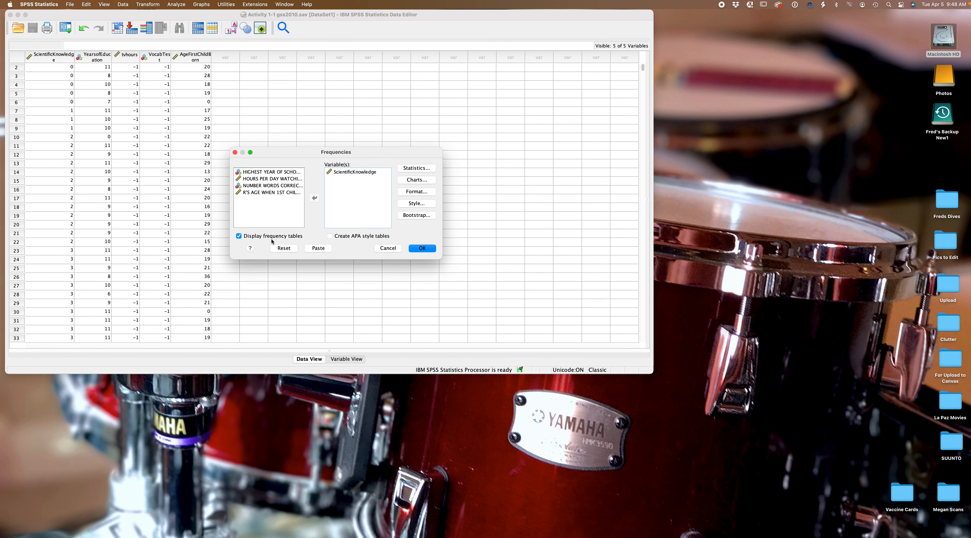
left_click(416, 180)
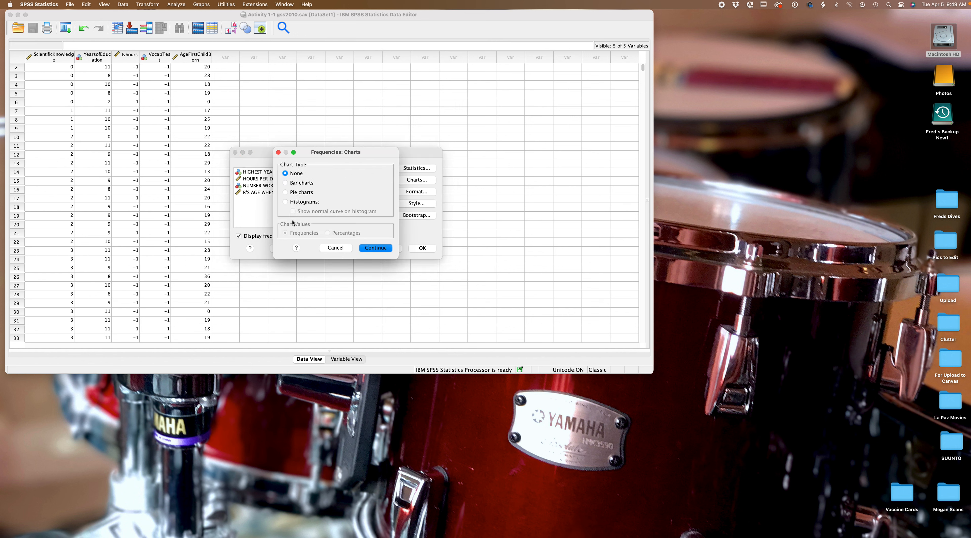
left_click(286, 183)
left_click(375, 248)
left_click(422, 248)
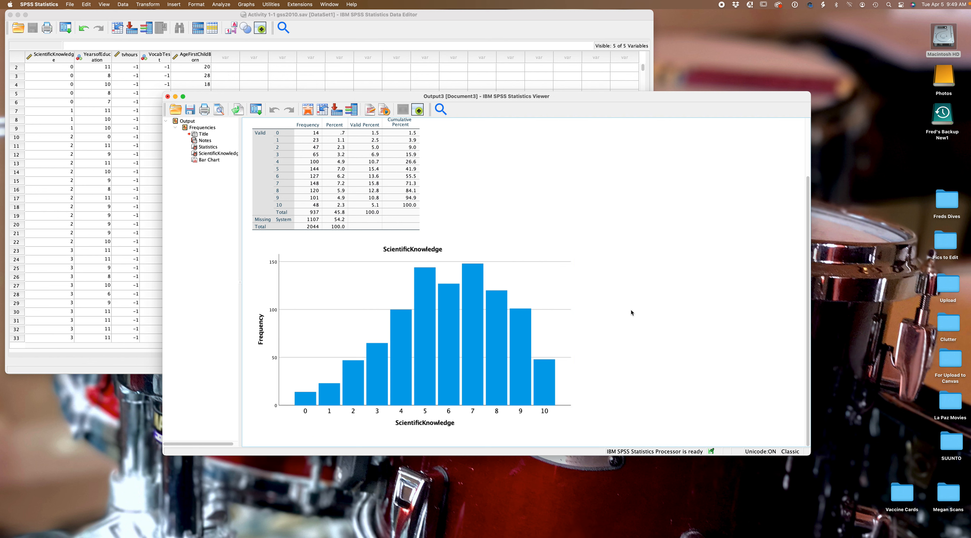
Step: Run Frequencies again with HIGHEST YEAR OF SCHOOL COMPLETED in place of ScientificKnowledge, keeping bar charts of frequencies
left_click_drag(501, 96, 485, 77)
left_click(221, 4)
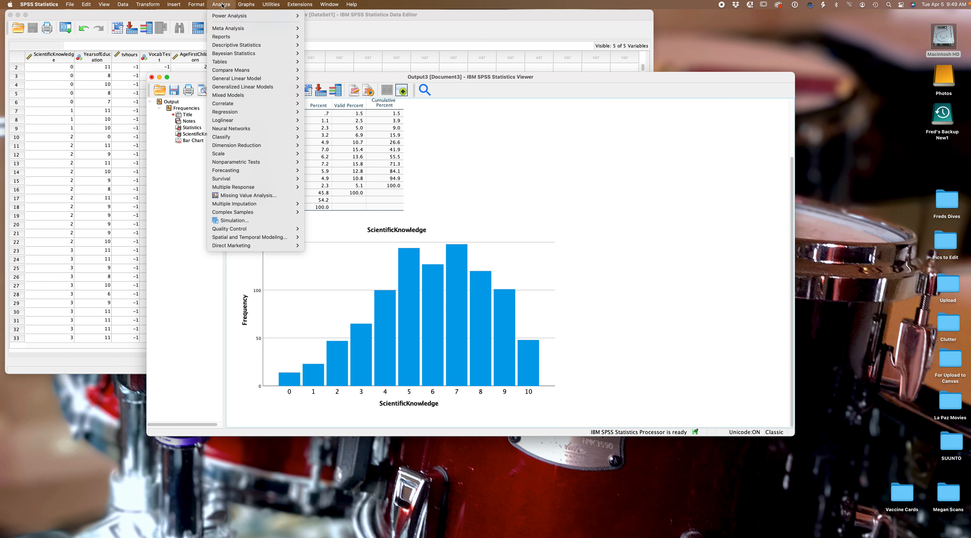
mouse_move(241, 45)
left_click(325, 46)
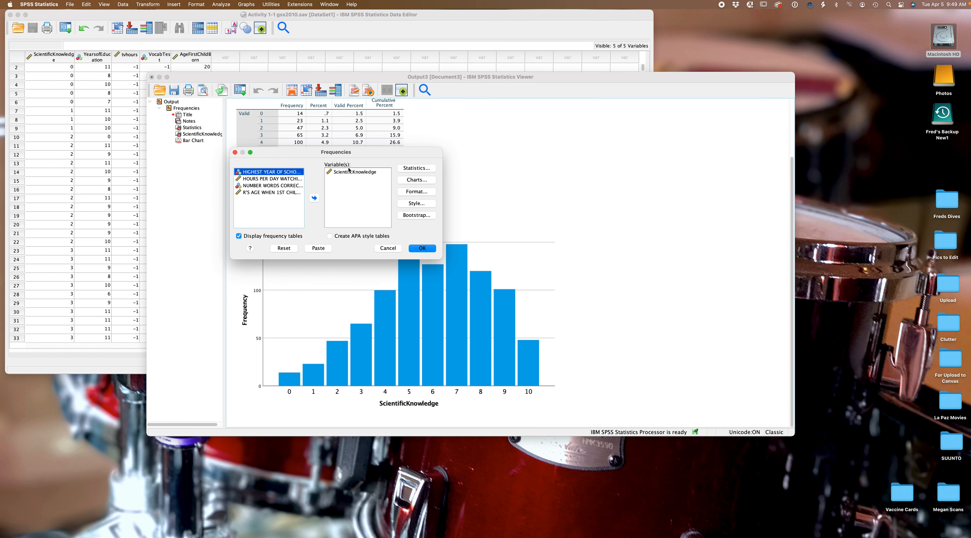
left_click(348, 173)
left_click(314, 198)
left_click(271, 178)
left_click(315, 198)
left_click(416, 180)
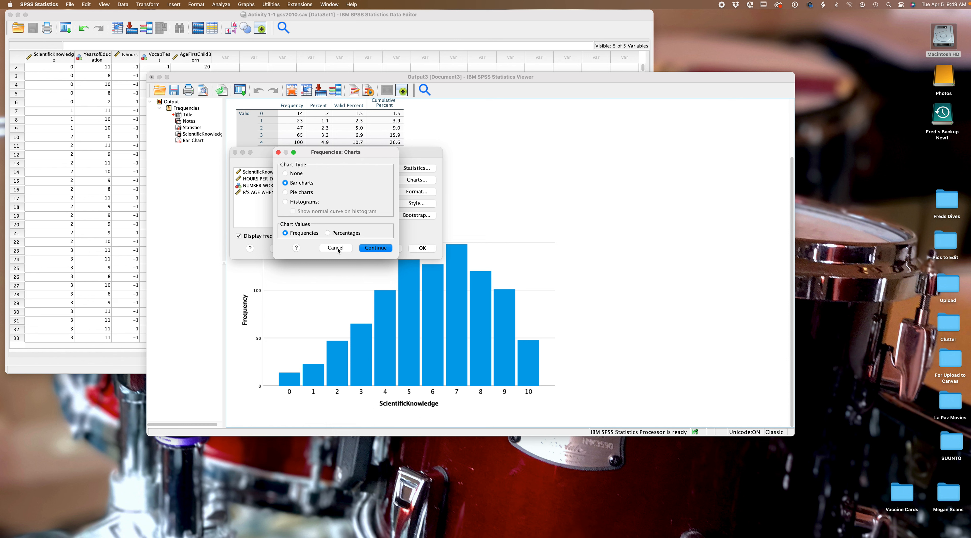
left_click(374, 249)
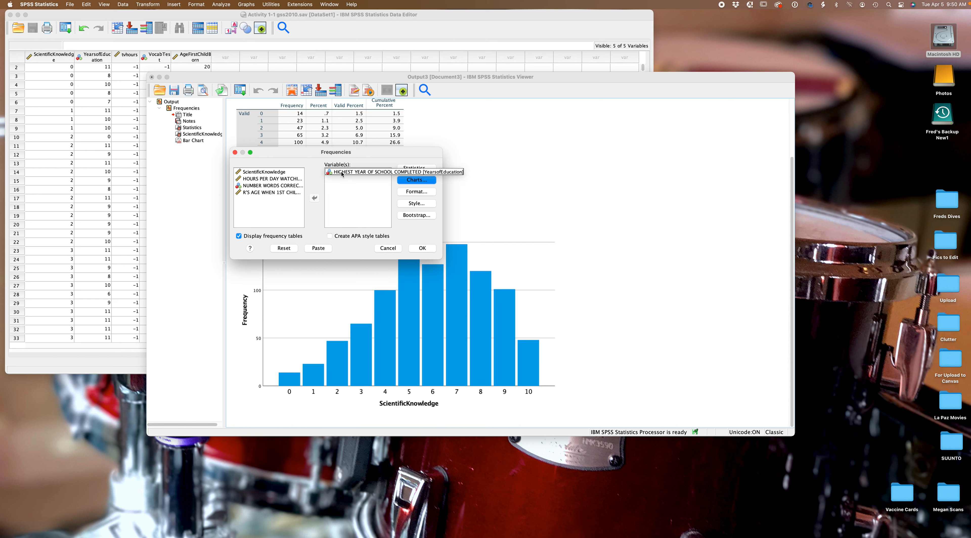
left_click(420, 251)
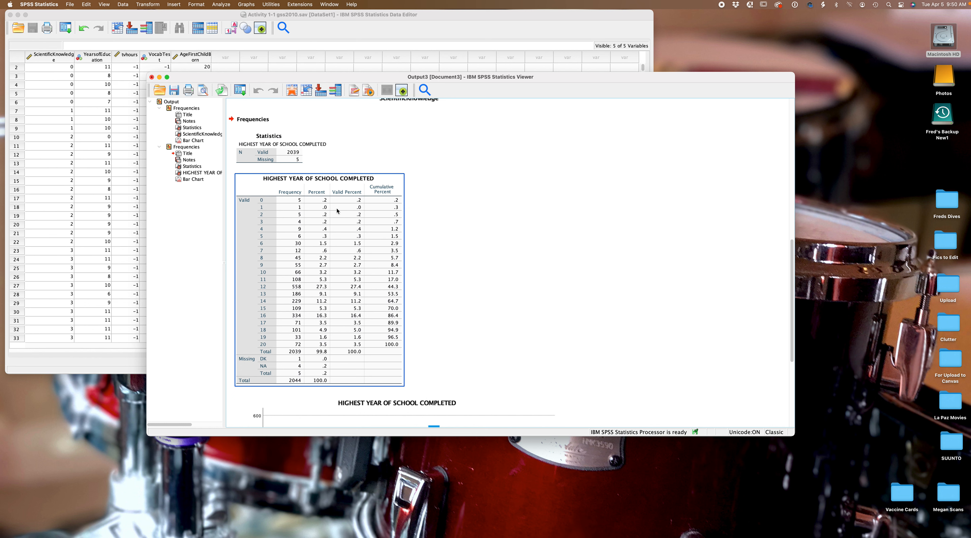
Step: Reset the Frequencies settings and run the analysis for hours per day watching TV (tvhours) with a bar chart
scroll(337, 208, "down", 5)
left_click(575, 338)
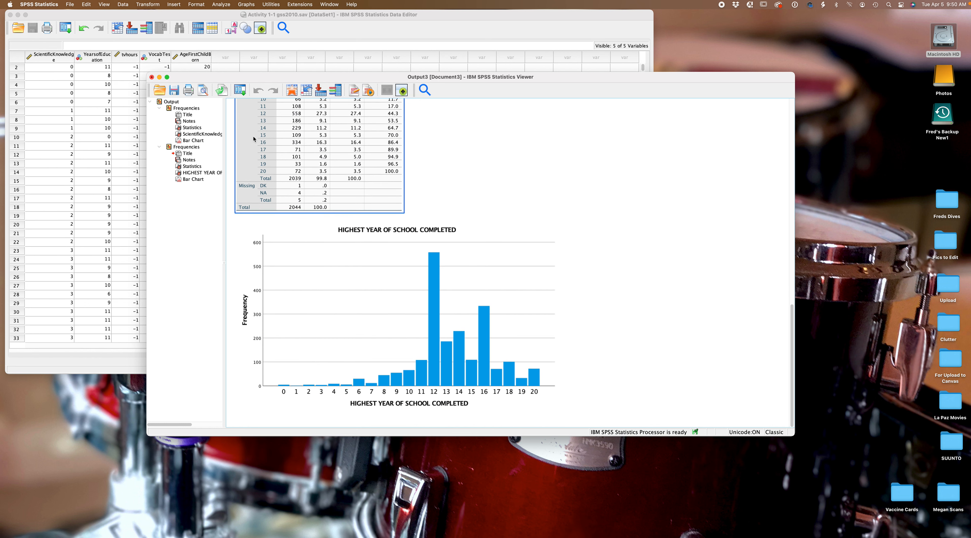
left_click(221, 5)
mouse_move(245, 41)
left_click(340, 40)
left_click(284, 249)
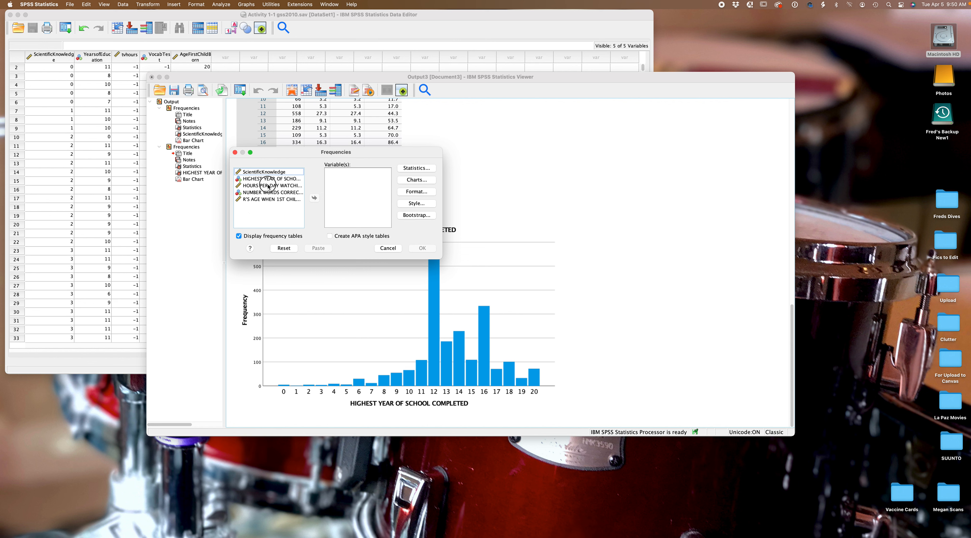
left_click(260, 186)
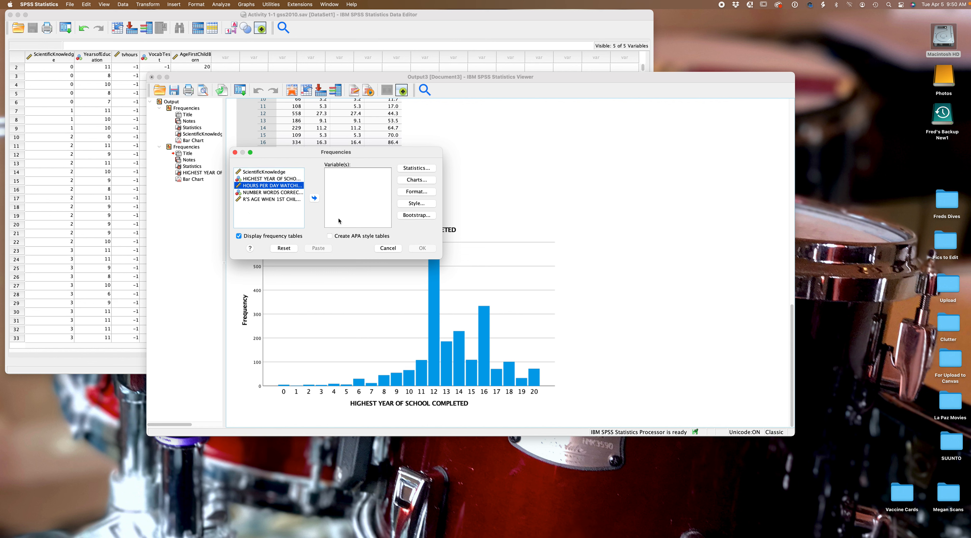
left_click(314, 198)
left_click(414, 183)
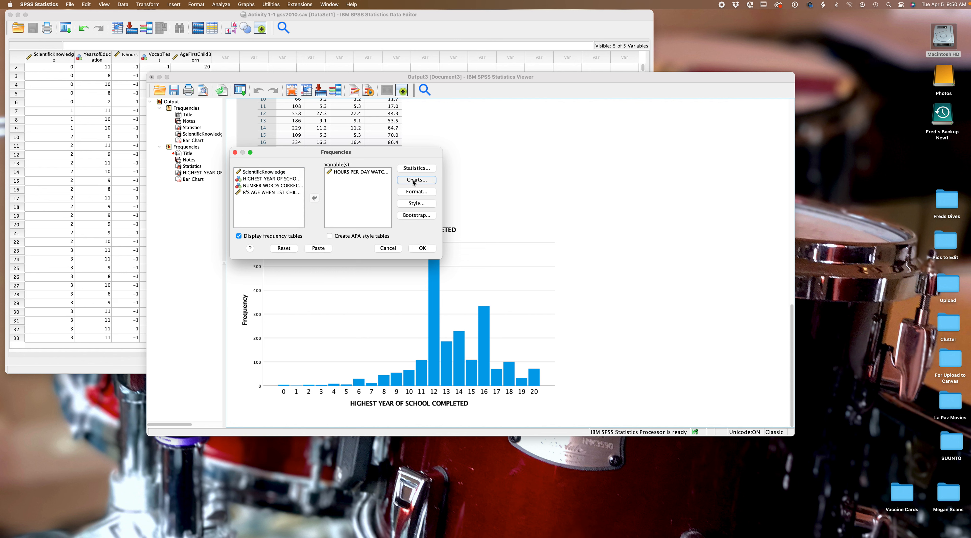
left_click(377, 248)
left_click(423, 248)
Step: Save the output document to the desktop as GSS Output
scroll(415, 264, "up", 20)
left_click_drag(375, 79, 346, 48)
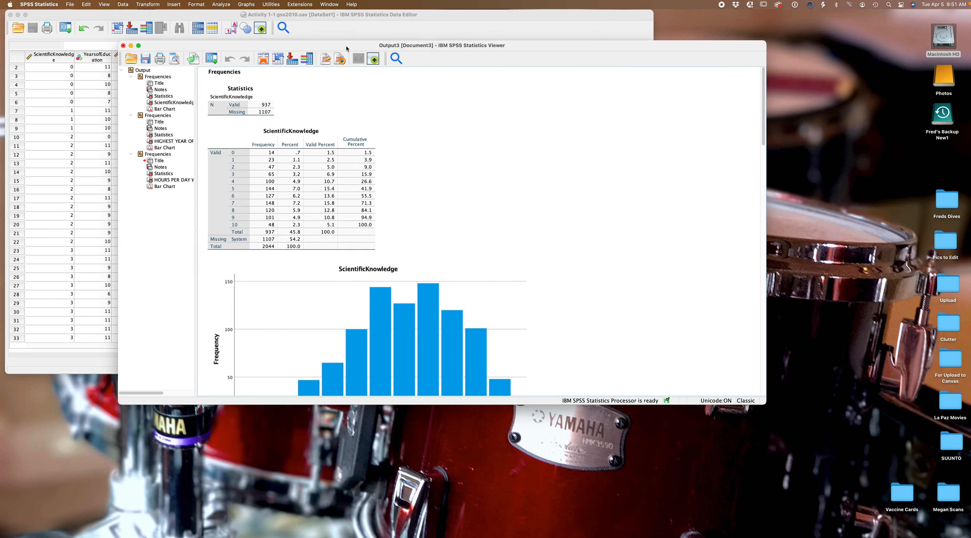
left_click(70, 5)
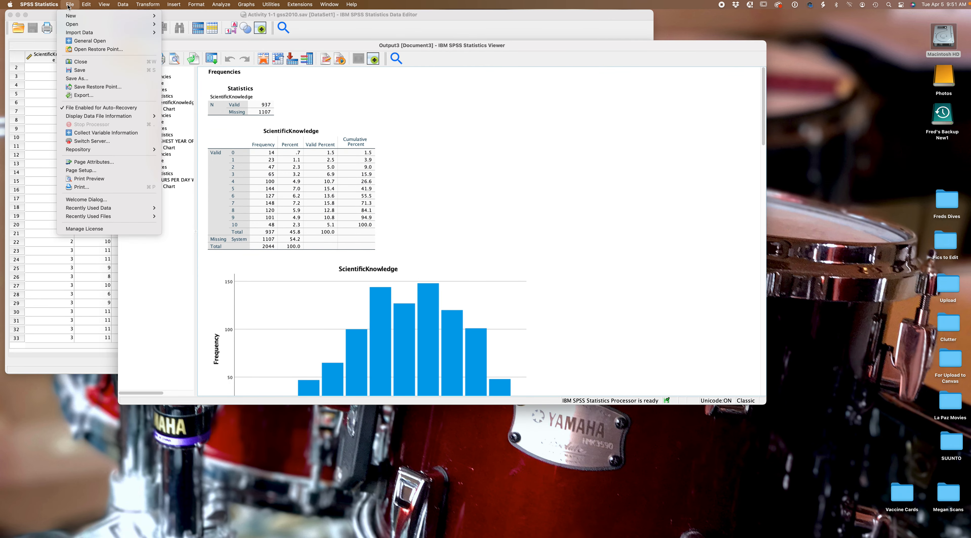
left_click(76, 71)
type("GSS Output")
key("Return")
left_click(833, 243)
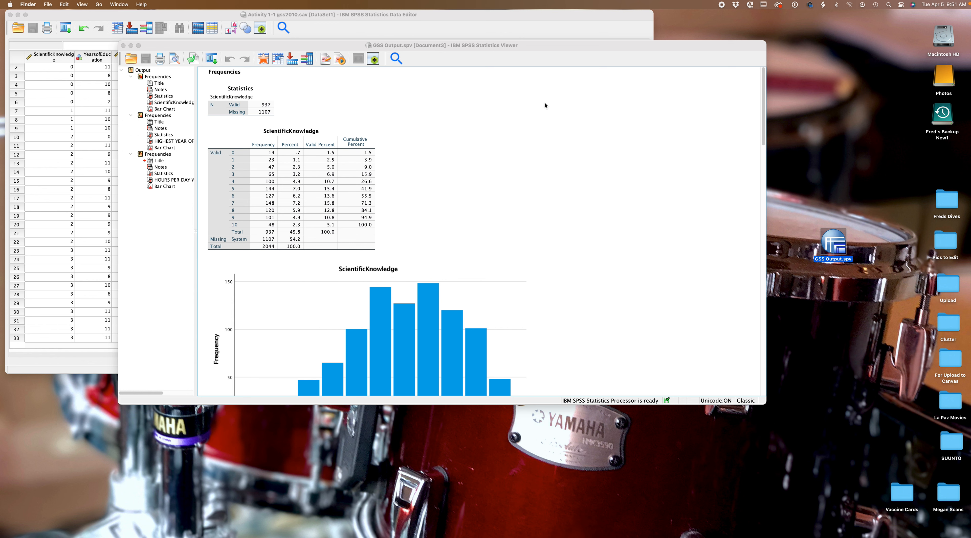
Step: Export all the output to the desktop as a Word document (*.docx) named GSS Output plus the student's first name
left_click_drag(540, 45, 519, 15)
left_click(70, 4)
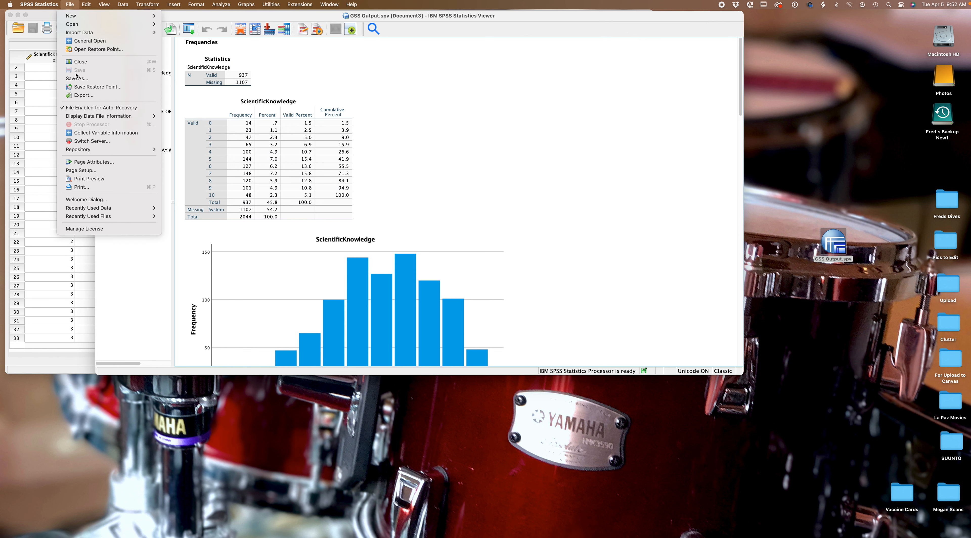
left_click(81, 96)
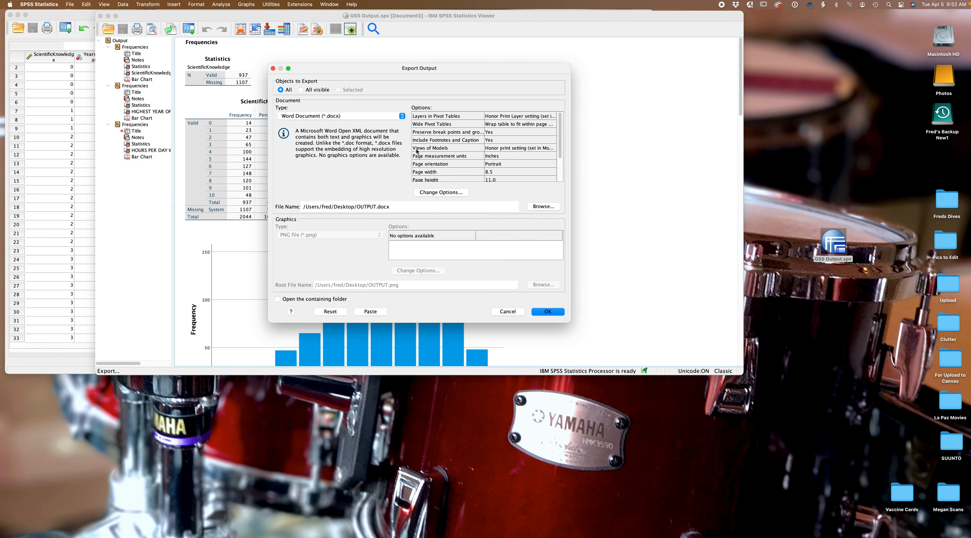
left_click(402, 116)
left_click(370, 195)
double_click(376, 207)
type("GSS Output Fred")
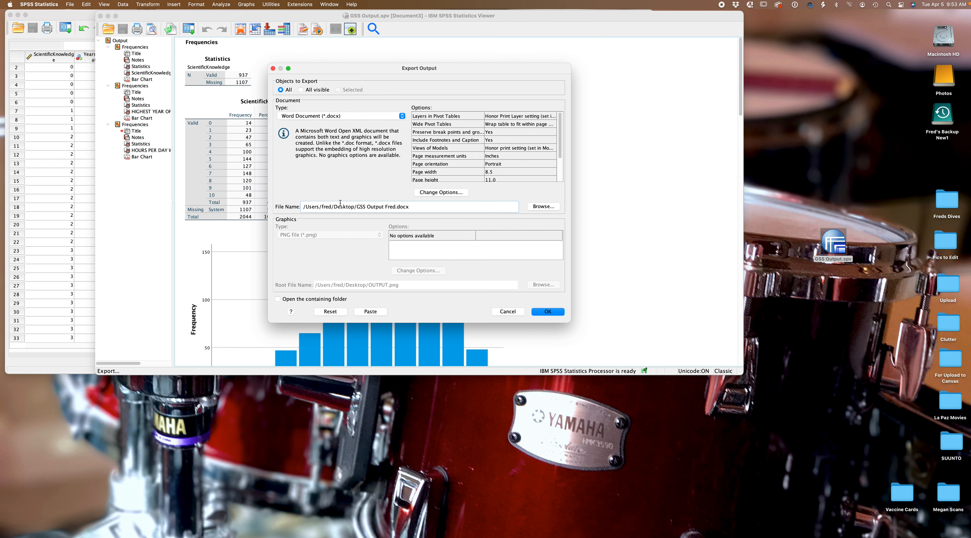
left_click(547, 311)
Step: Open the exported Word document from the desktop
left_click(833, 300)
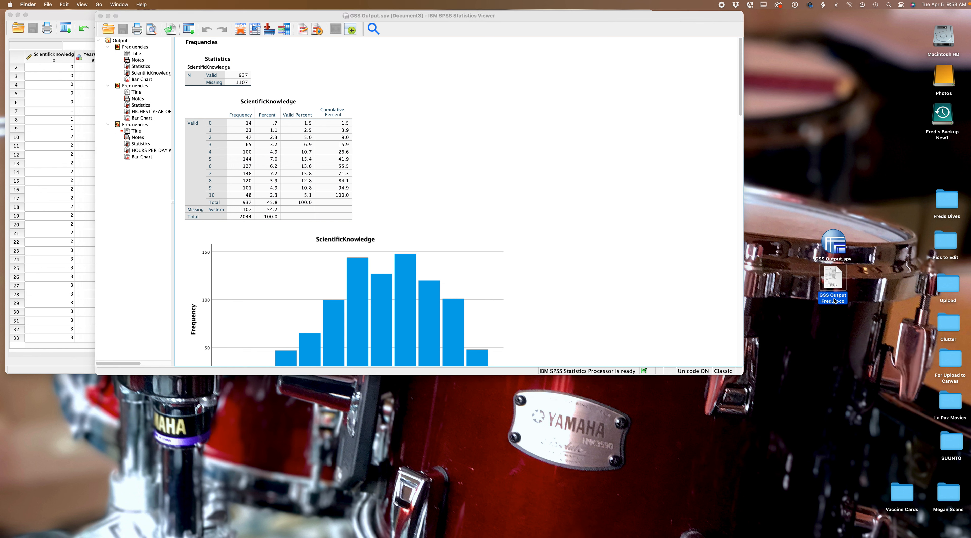
left_click(806, 301)
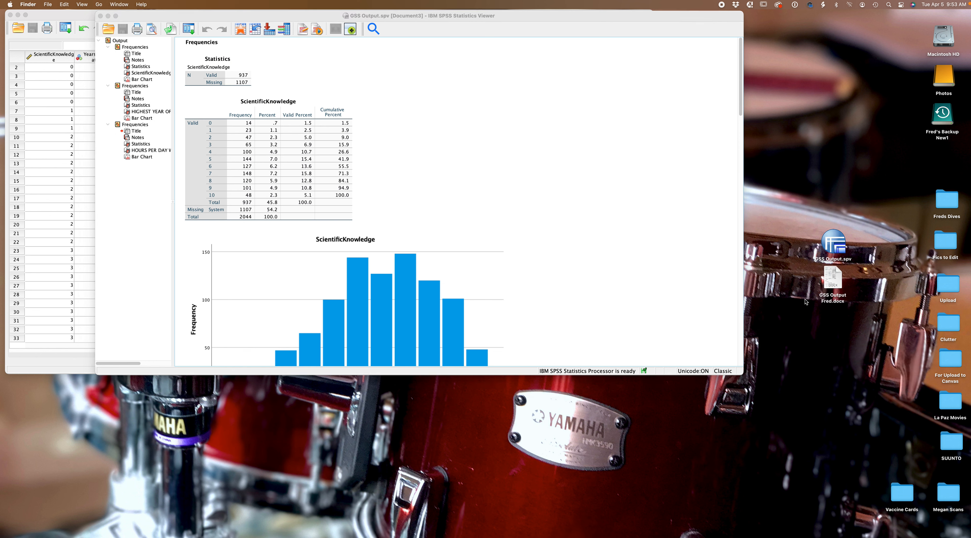
double_click(834, 279)
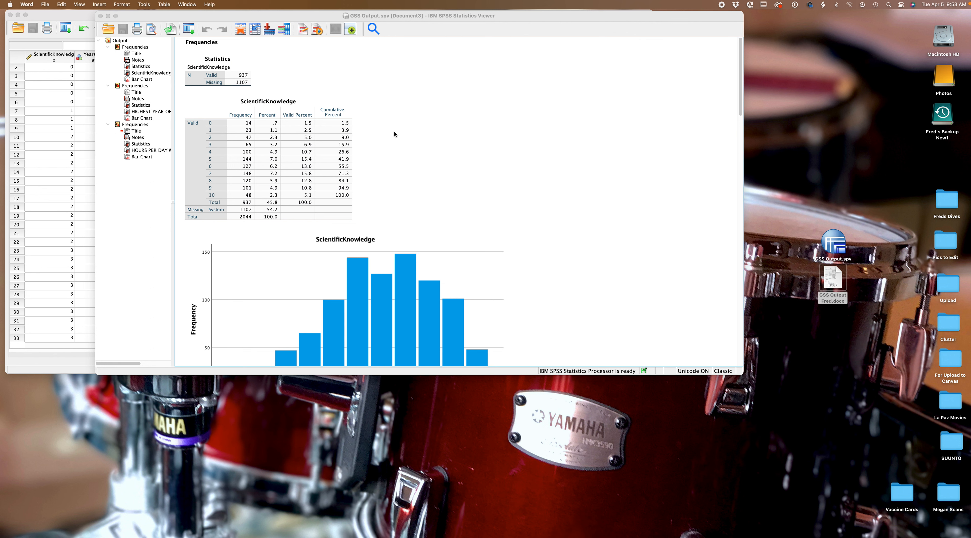
Step: Switch to Firefox, open a new window and go to the Topic 1: The Basics page of the PSYC60_SP22_B00 Canvas course in student view
key("super+Tab")
left_click(49, 4)
left_click(53, 23)
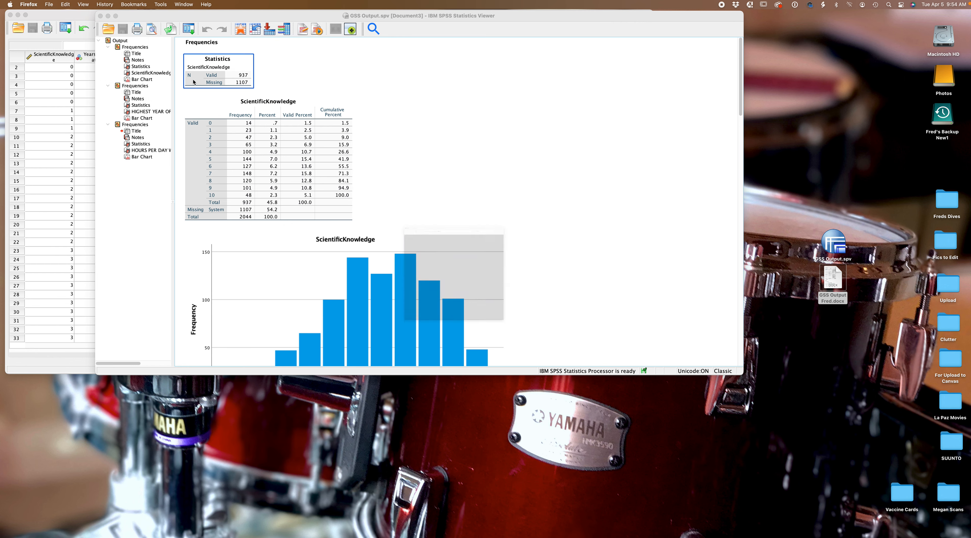
left_click(472, 60)
left_click(294, 275)
left_click(684, 79)
left_click(405, 222)
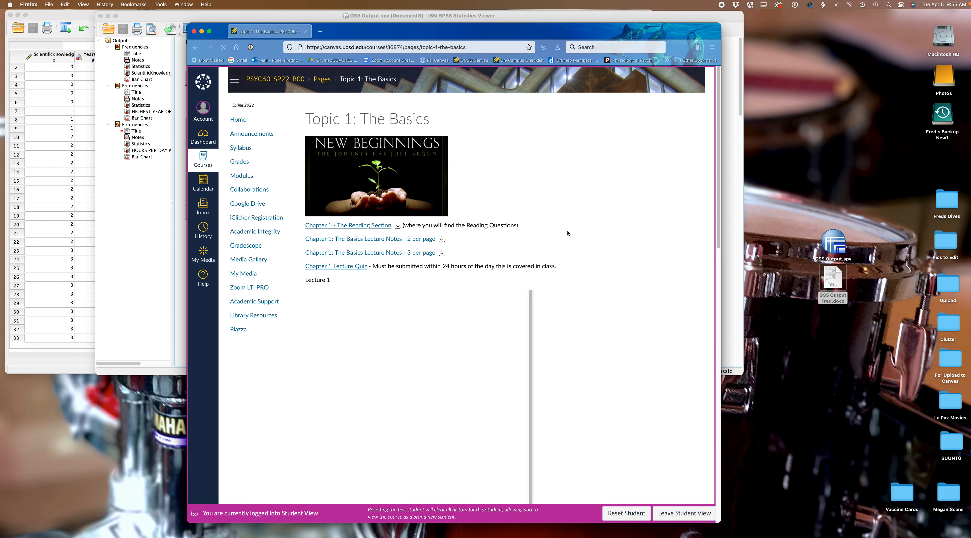
Step: Open the Ch1: Introduction and Distributions Activity assignment from the Topic 1 page
scroll(564, 233, "down", 10)
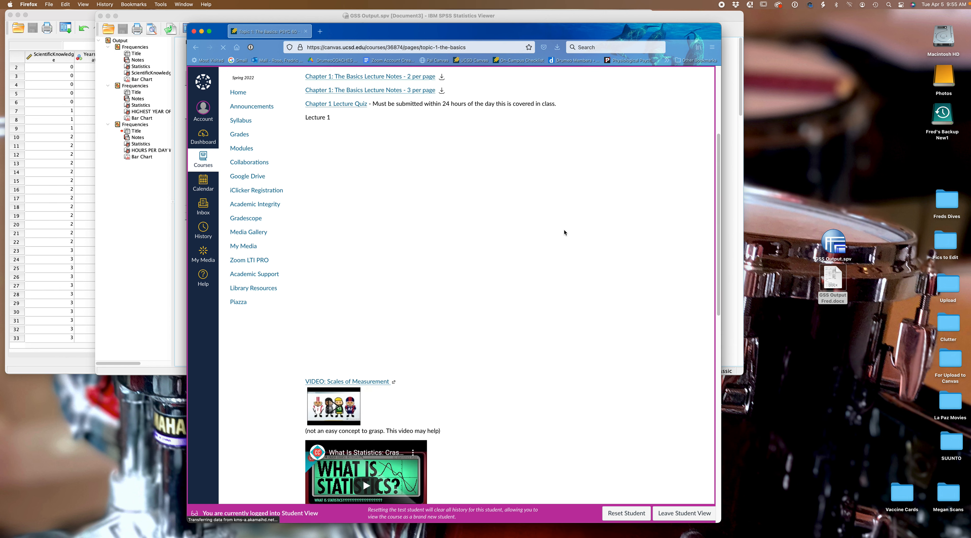
scroll(564, 232, "down", 10)
scroll(564, 232, "down", 3)
left_click(354, 441)
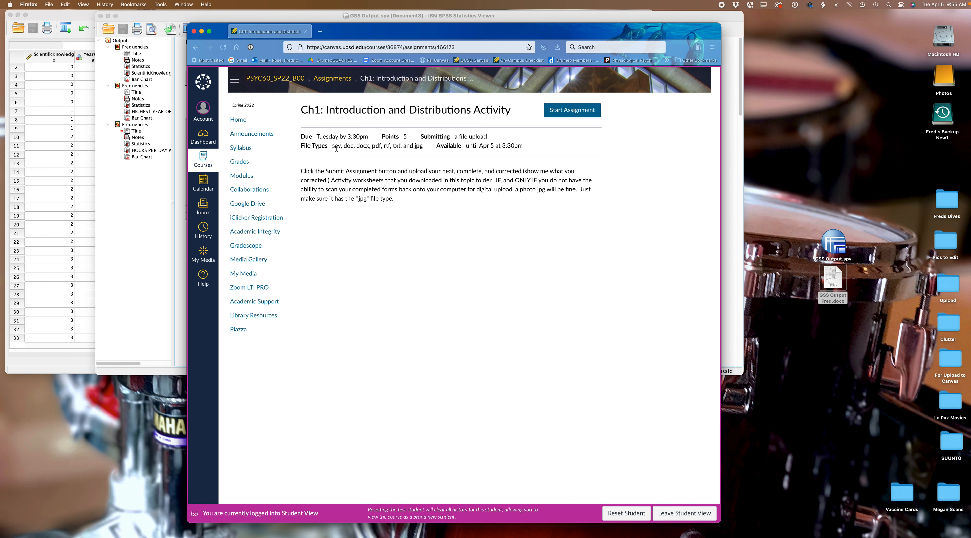
Step: Start the assignment, attach the exported GSS Output Word document from the desktop and submit it
left_click(572, 110)
left_click(317, 251)
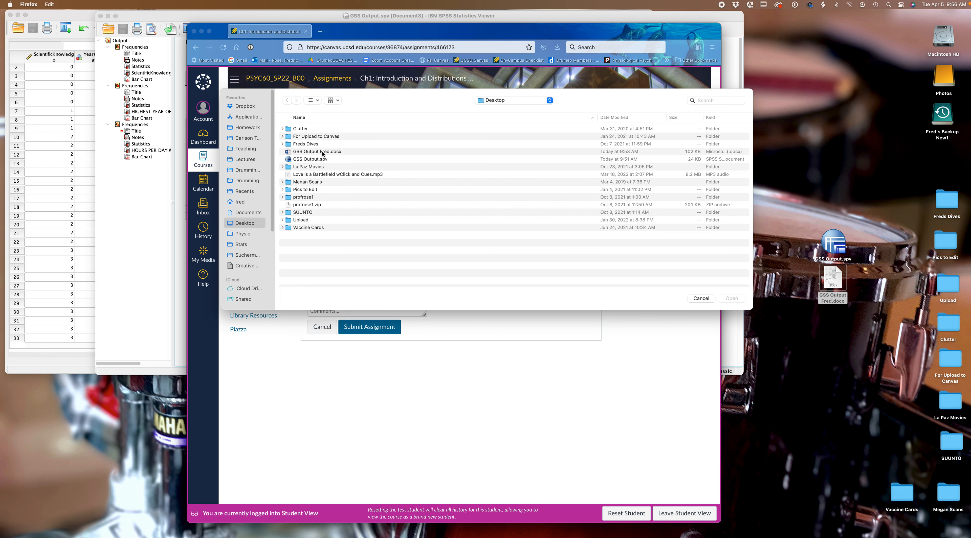
left_click(305, 160)
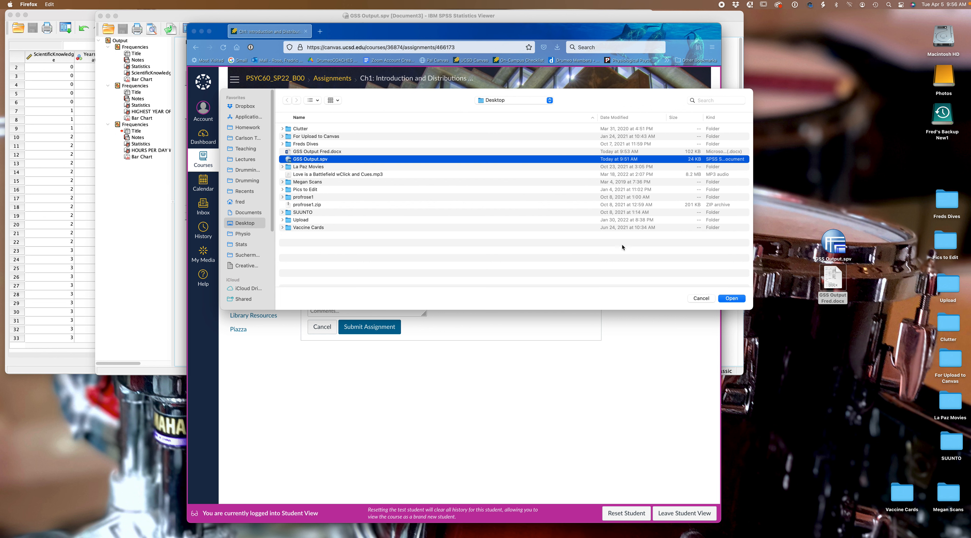
left_click(317, 152)
left_click(731, 298)
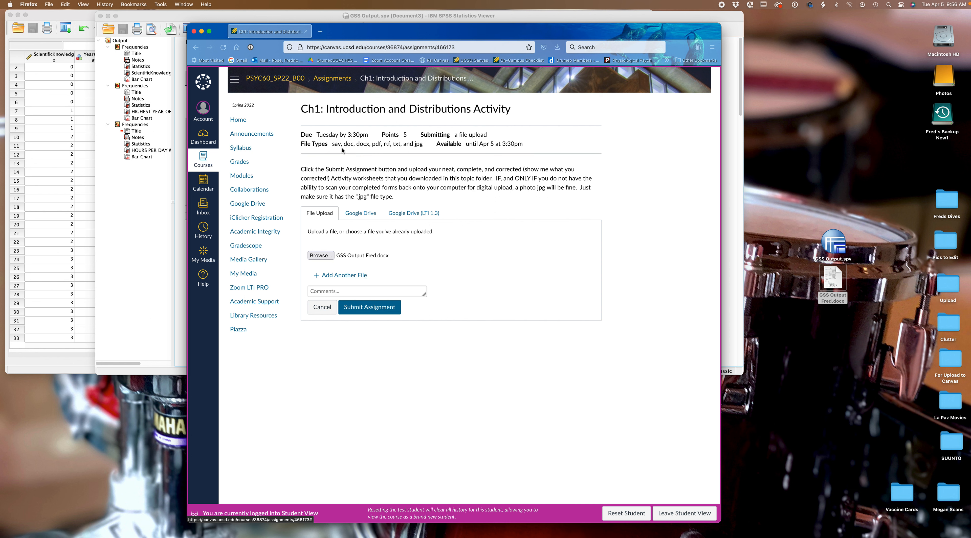
left_click(361, 308)
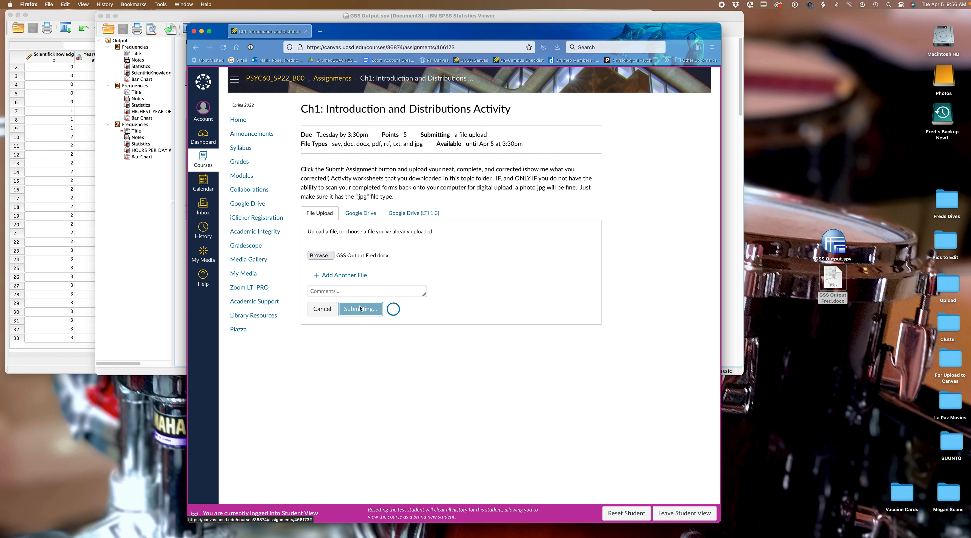